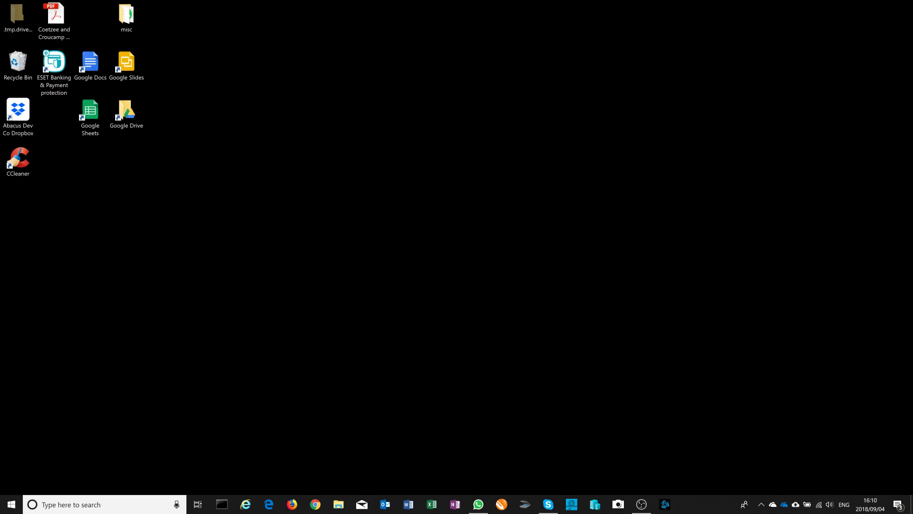
- Search the system for "change wifi" and open the Change Wi-Fi settings page
left_click(15, 507)
type("chec")
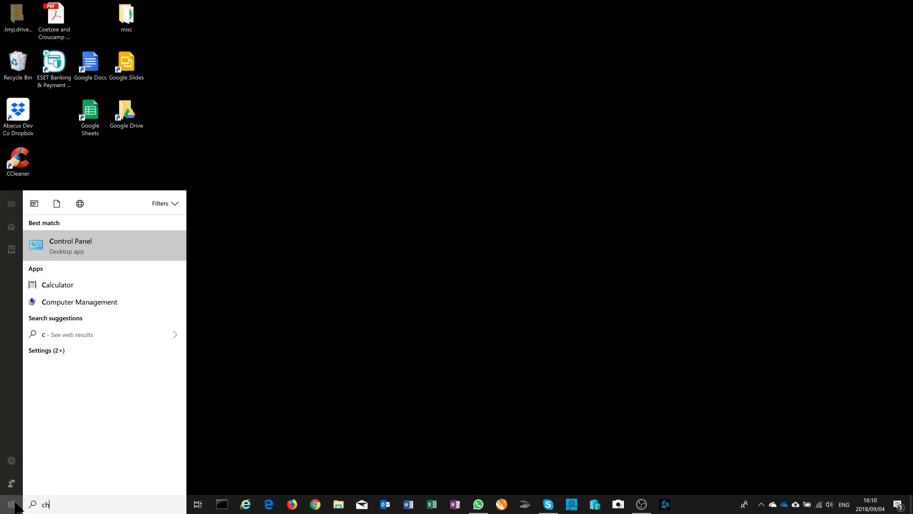
key("BackSpace")
key("BackSpace")
type("ang")
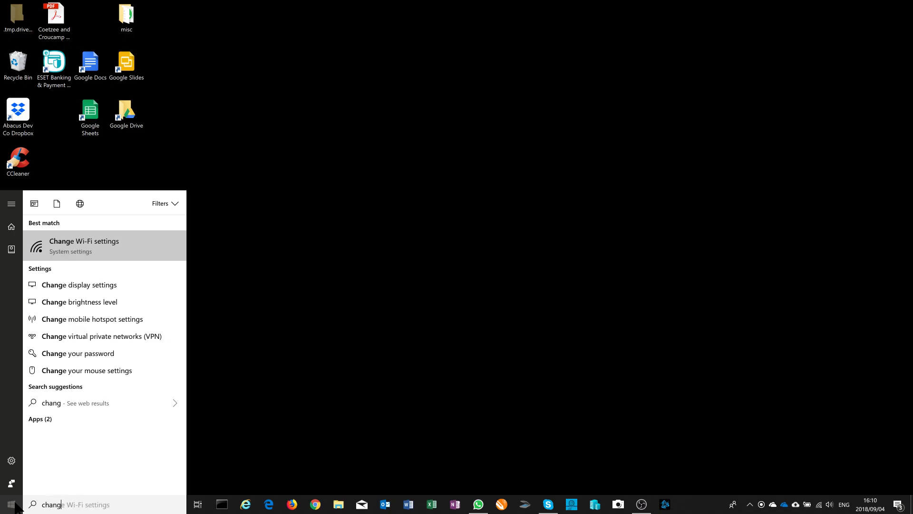
type("e wifi")
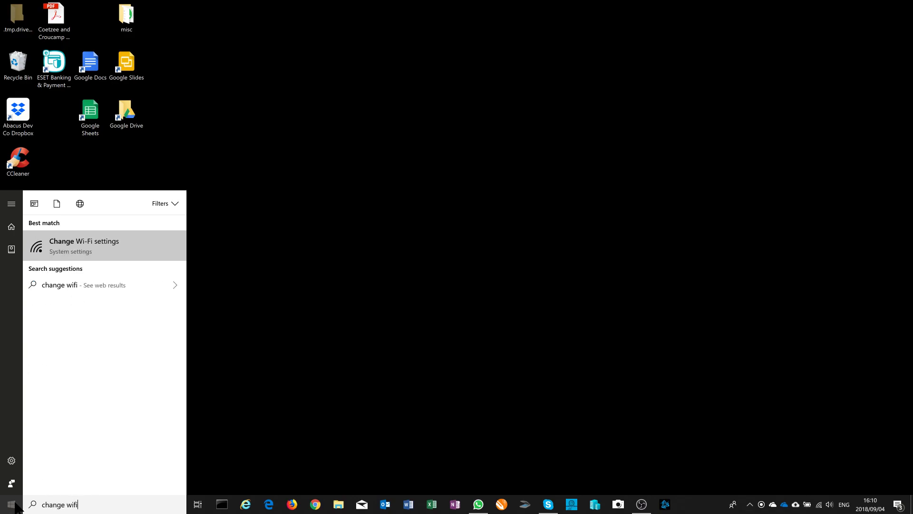
left_click(112, 241)
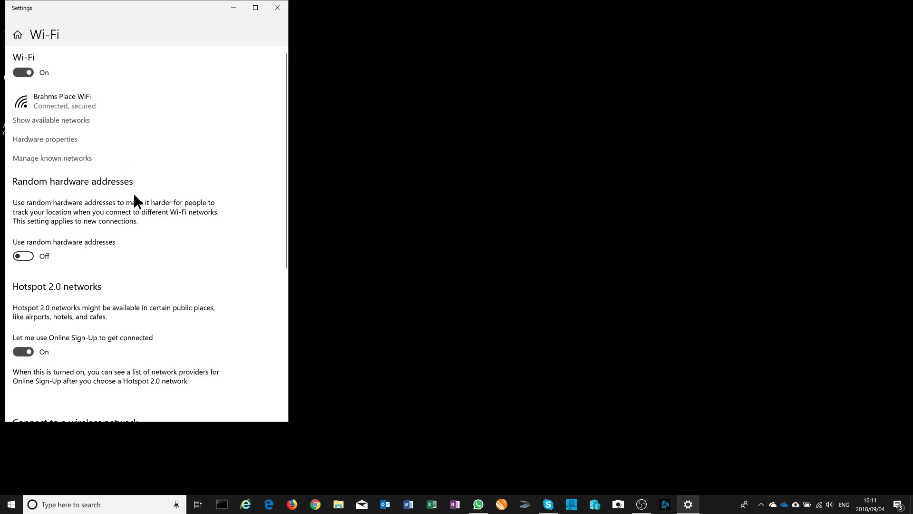
- Open the properties of the known network Brahms Place WiFi and review its metered connection settings
left_click(73, 161)
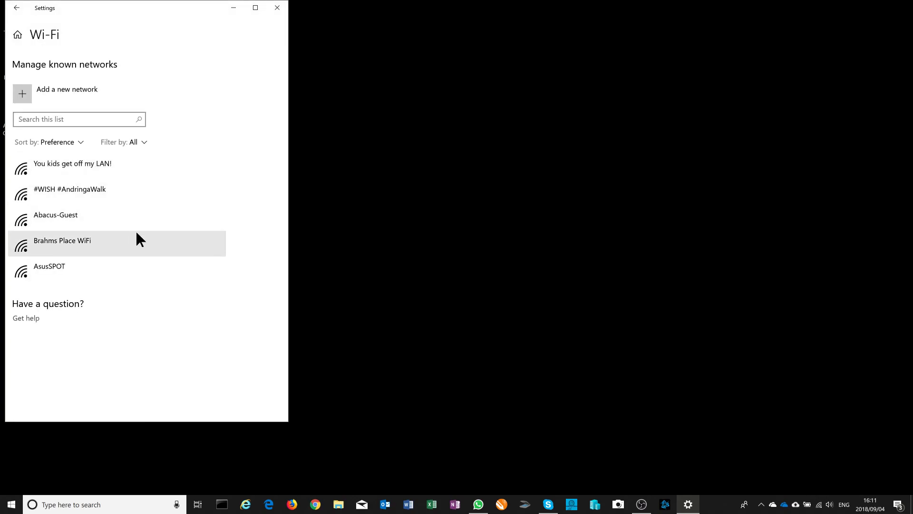
left_click(130, 245)
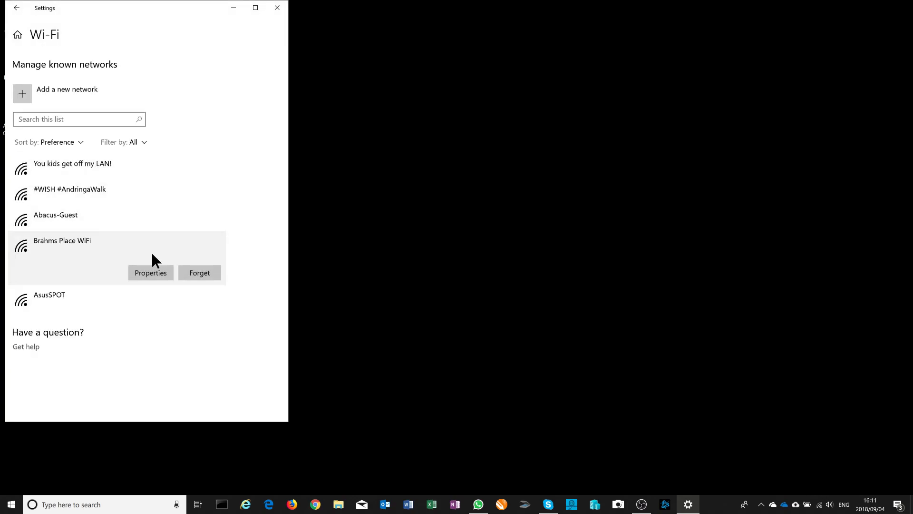
left_click(152, 272)
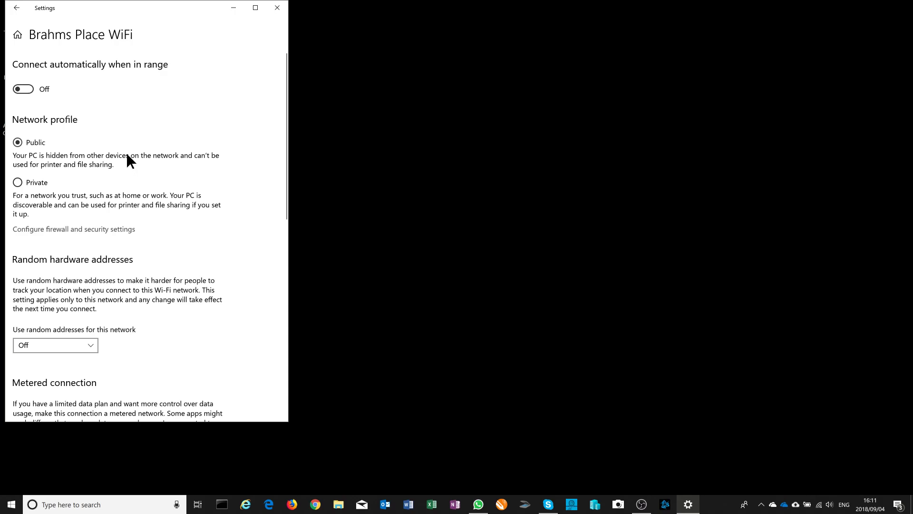
scroll(126, 145, "down", 4)
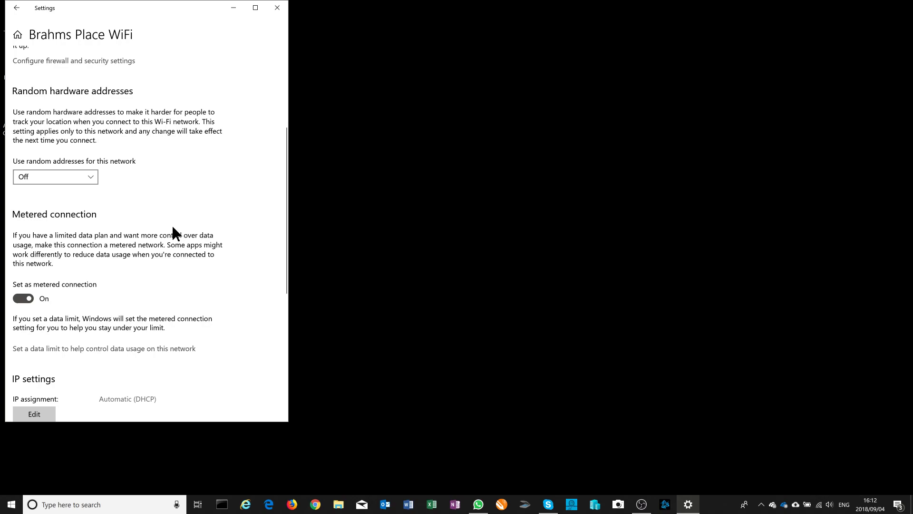
scroll(172, 234, "down", 1)
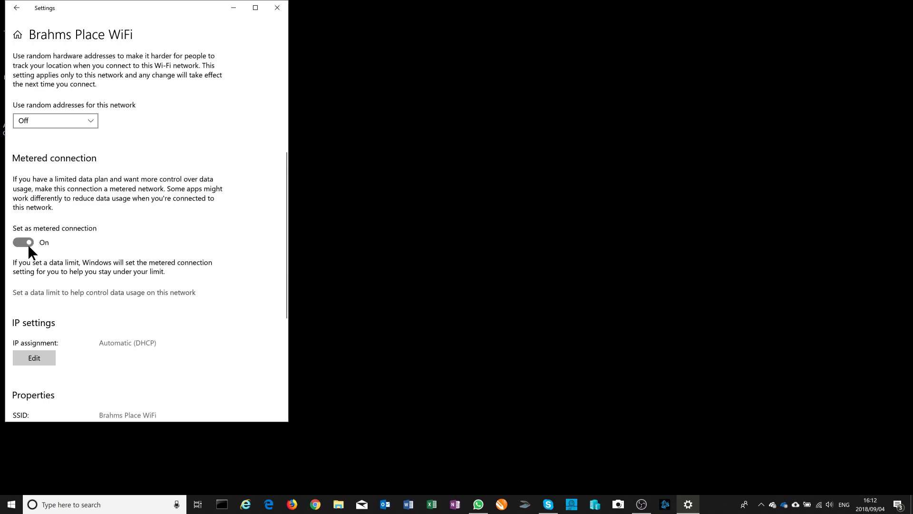
- Set and save a monthly data limit of 5 GB for Brahms Place WiFi, with reset date 1
left_click(86, 293)
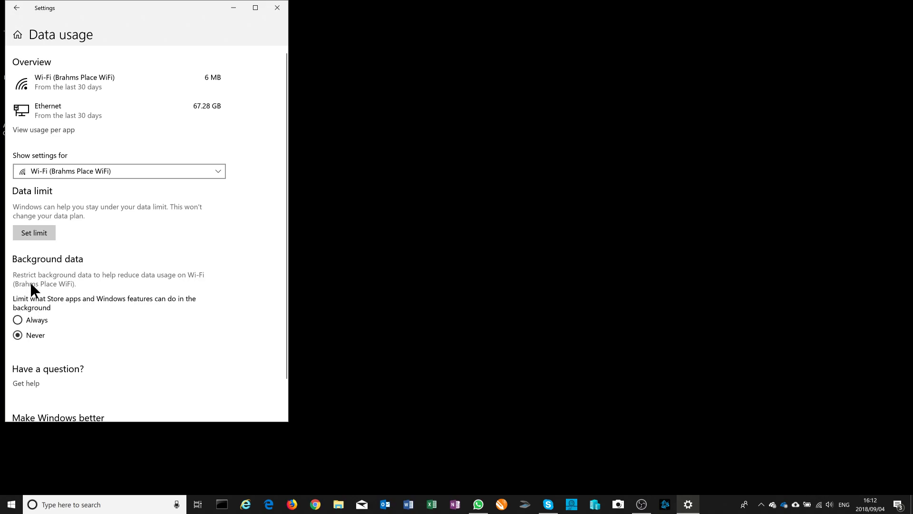
left_click(35, 231)
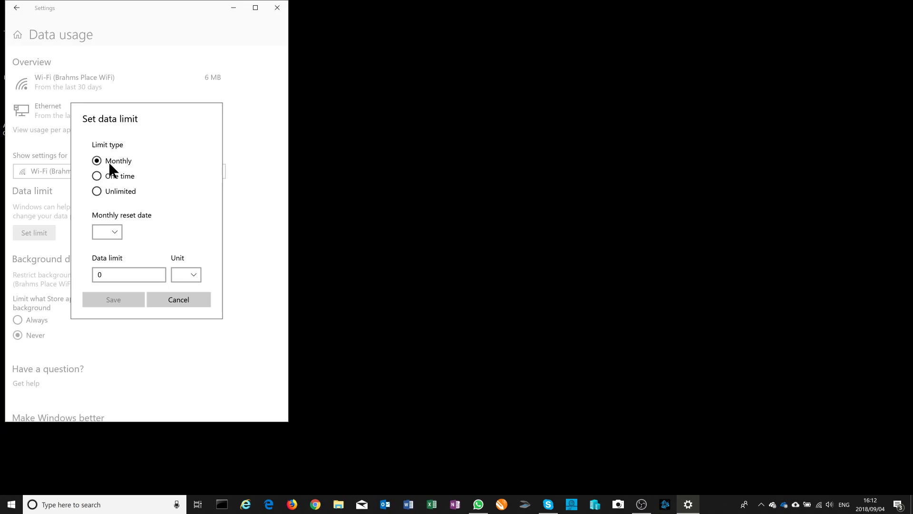
left_click(113, 232)
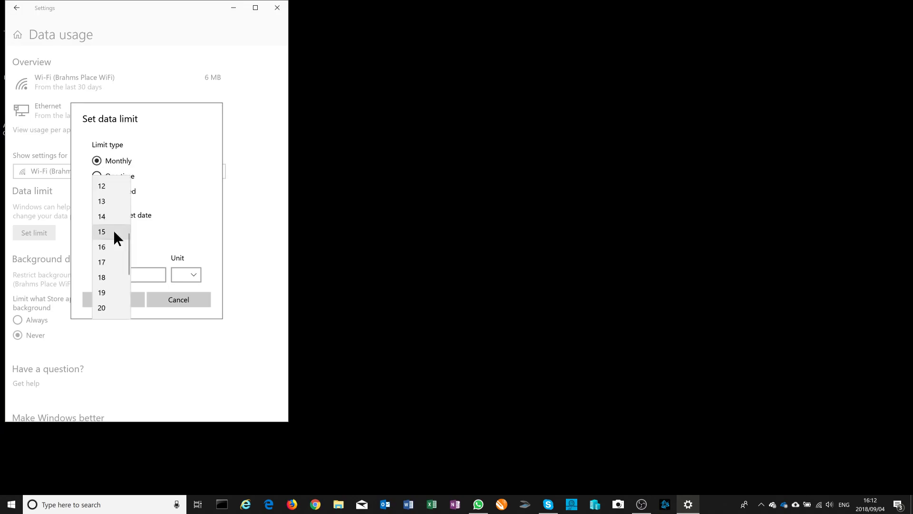
scroll(114, 209, "up", 4)
left_click(107, 187)
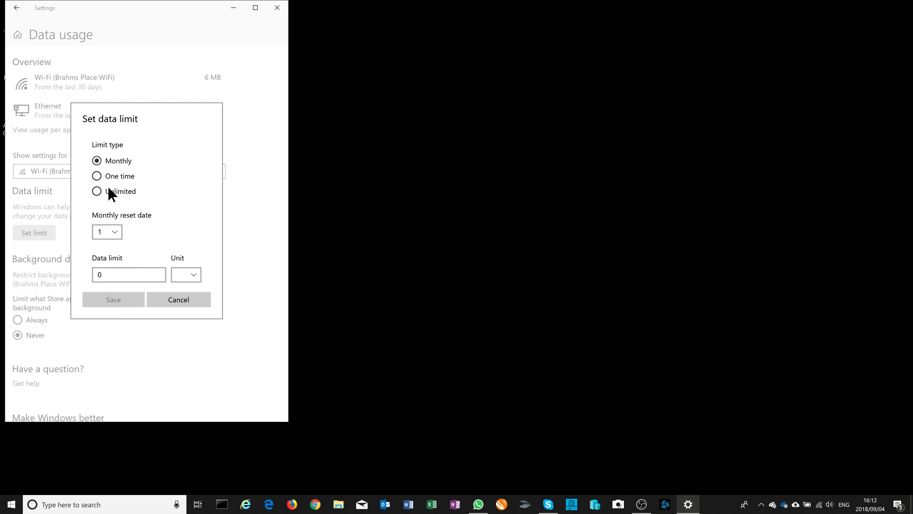
left_click(119, 274)
left_click(184, 275)
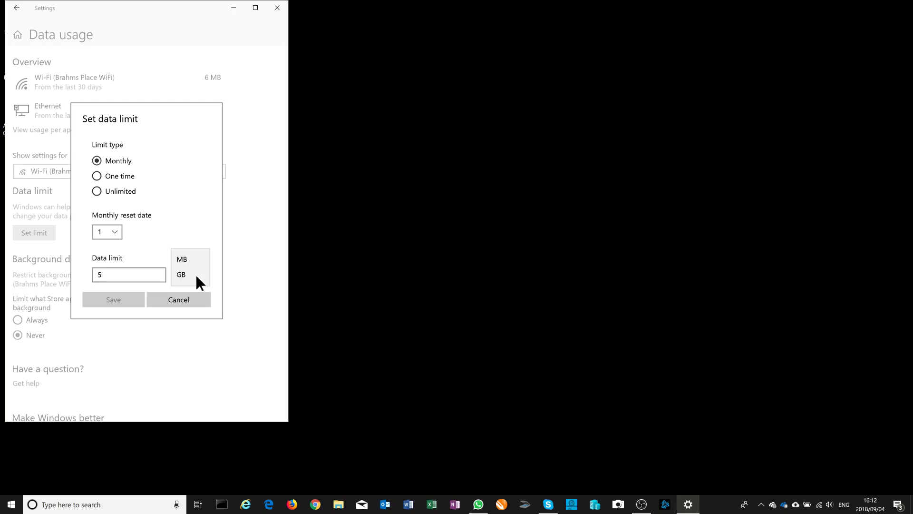
left_click(191, 274)
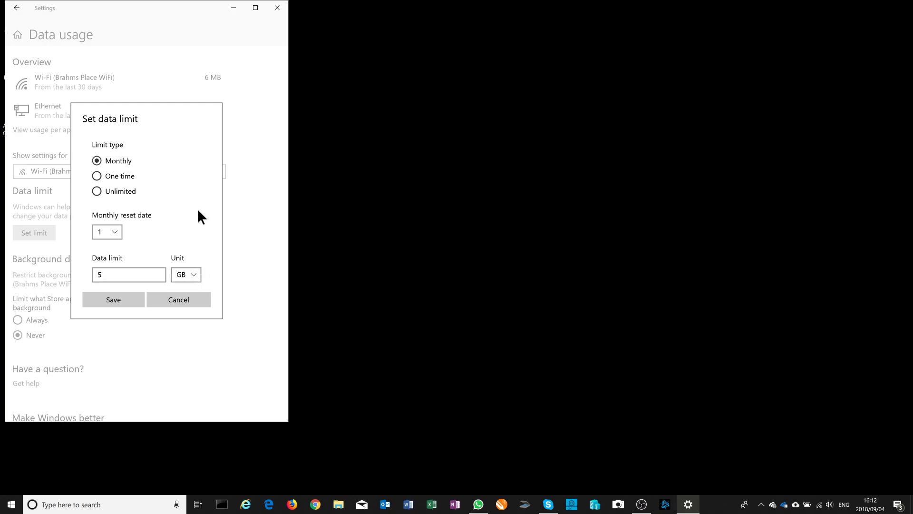
left_click(120, 304)
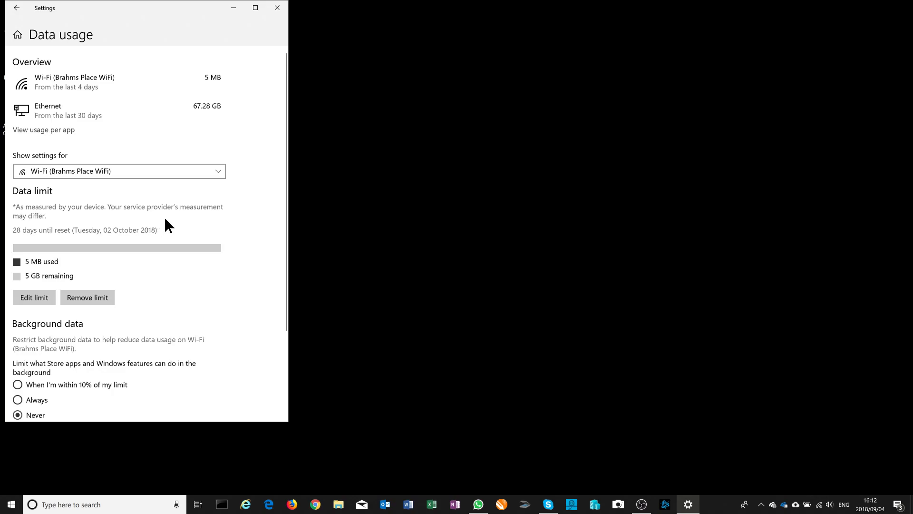
- Set the background data restriction for Store apps and Windows features on this Wi-Fi network to Always
scroll(164, 227, "down", 3)
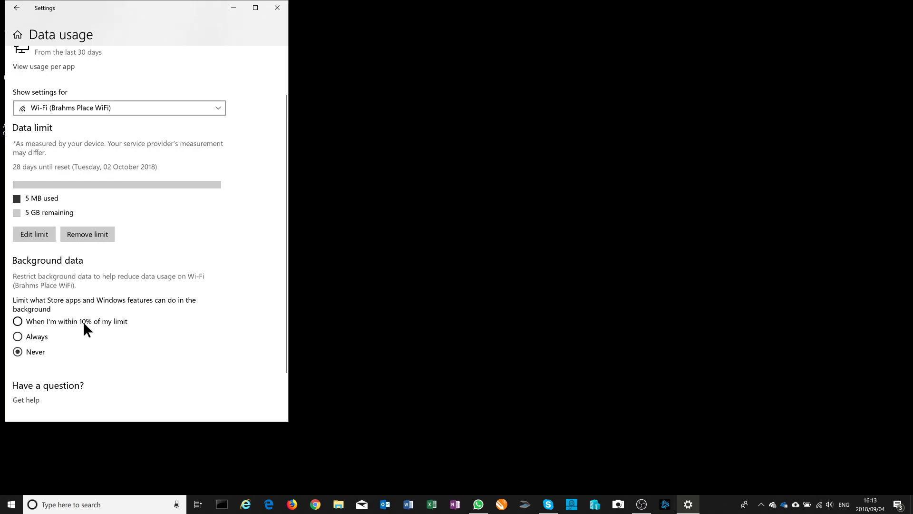
left_click(17, 337)
scroll(85, 292, "up", 2)
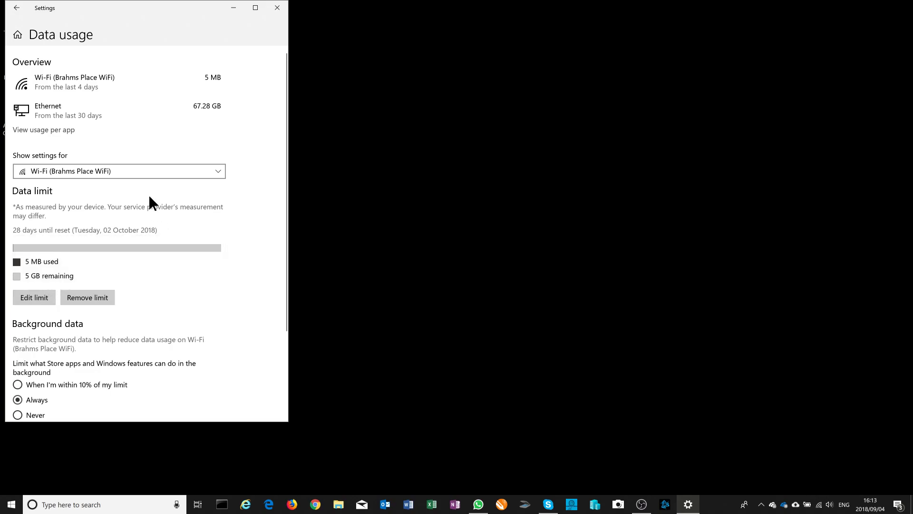
scroll(103, 88, "down", 2)
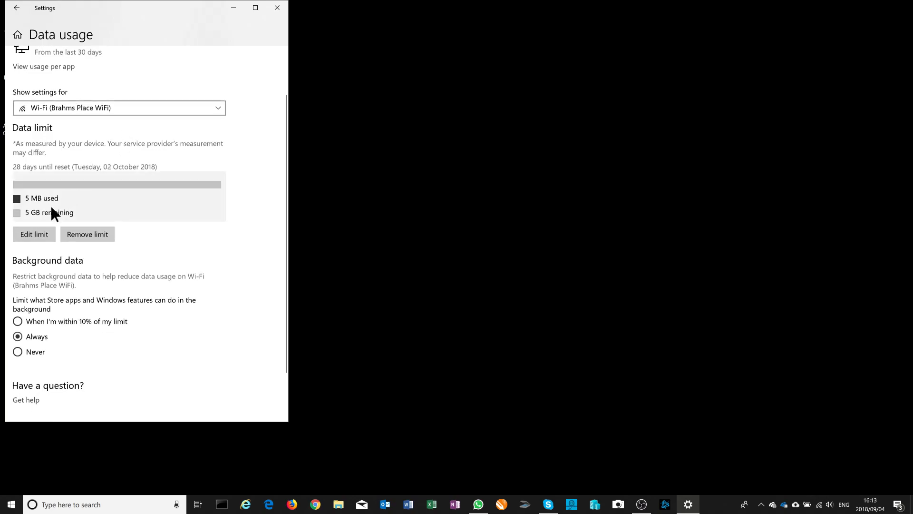
scroll(71, 280, "down", 2)
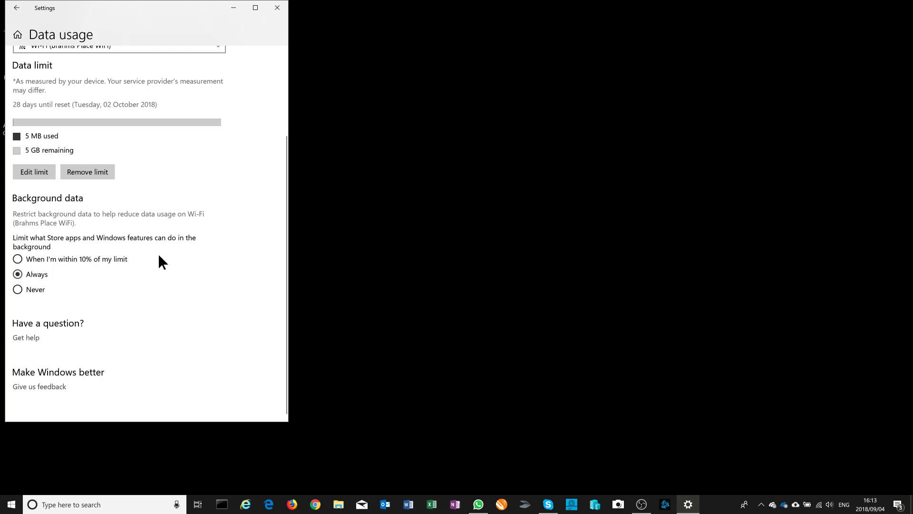
scroll(147, 252, "up", 4)
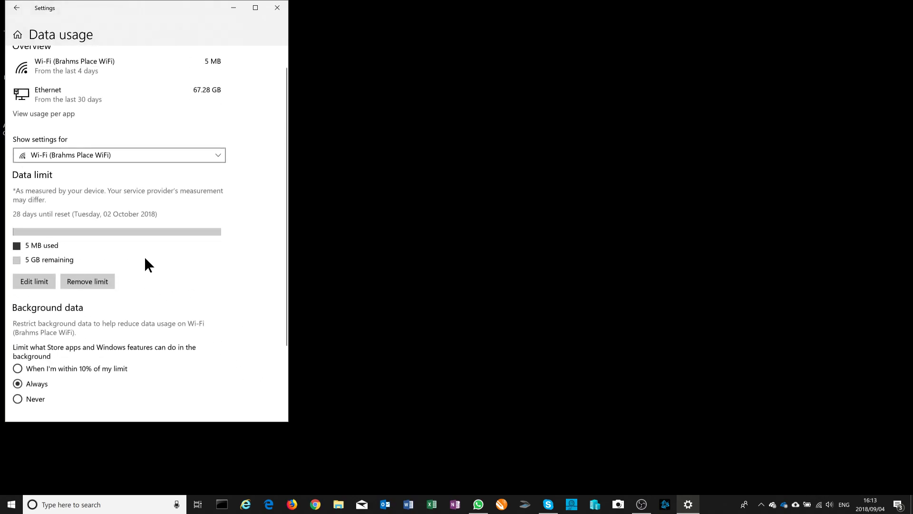
- Return to the Brahms Place WiFi properties, review the metered connection and network details, and close the settings
left_click(17, 8)
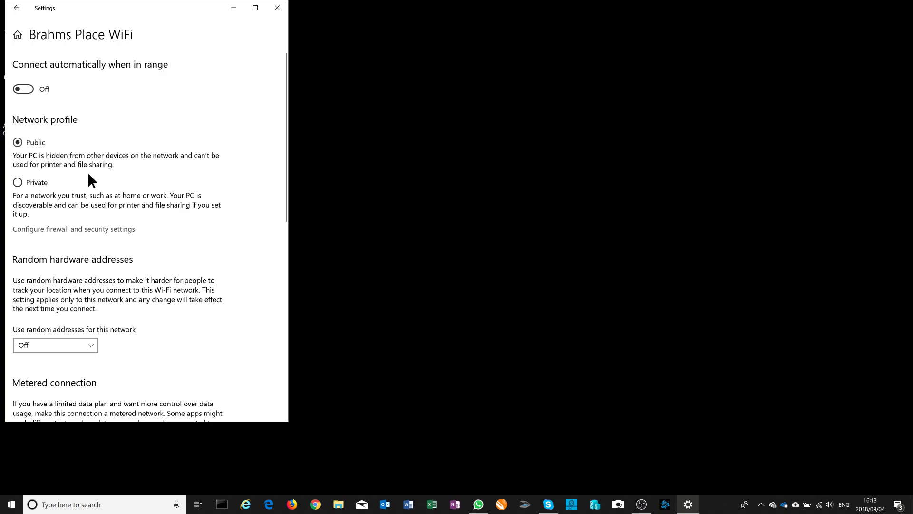
scroll(96, 238, "down", 5)
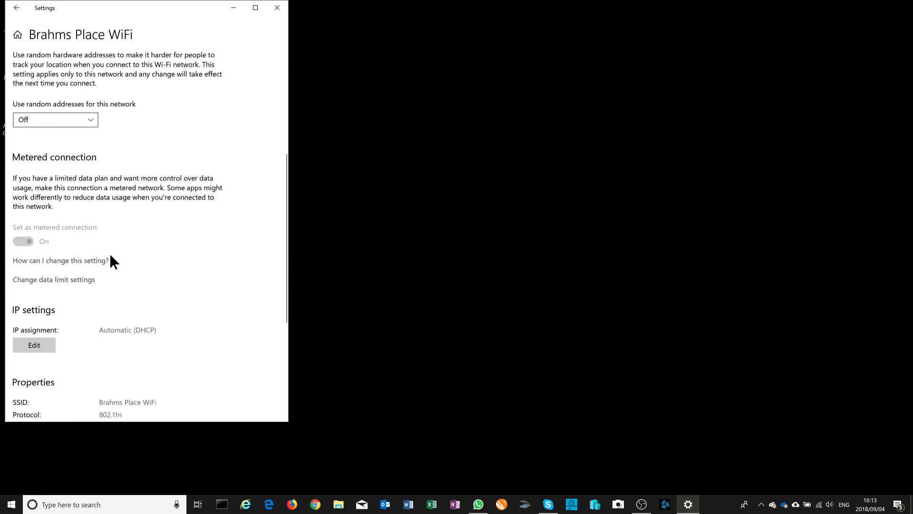
scroll(113, 262, "down", 3)
scroll(154, 313, "down", 2)
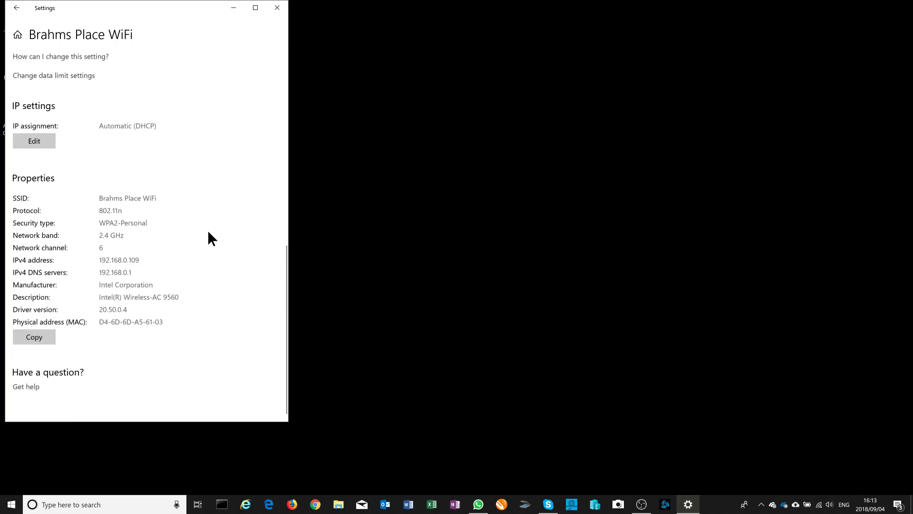
scroll(222, 145, "up", 7)
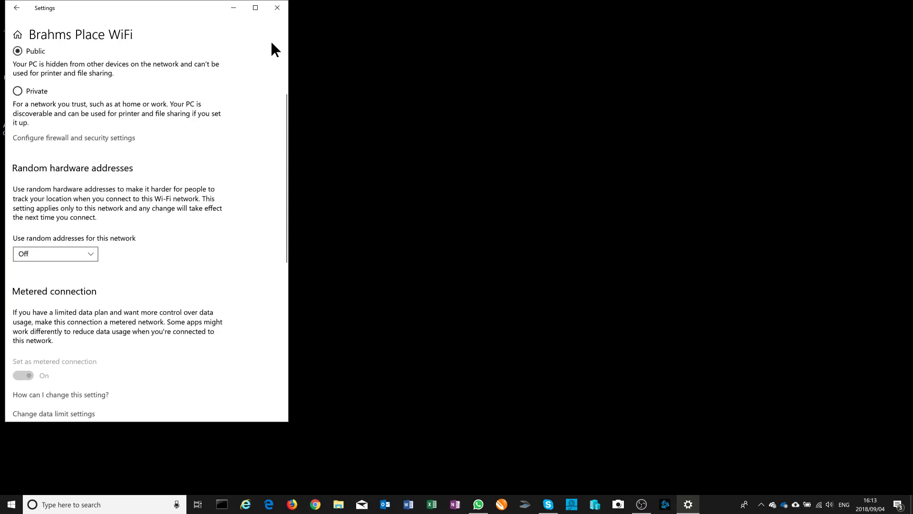
left_click(278, 8)
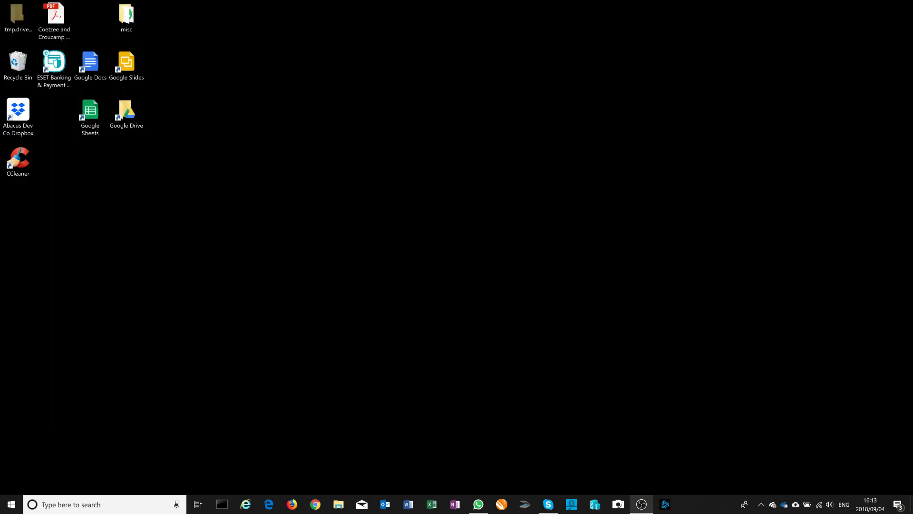
- Disconnect the computer from the Brahms Place WiFi network
left_click(818, 503)
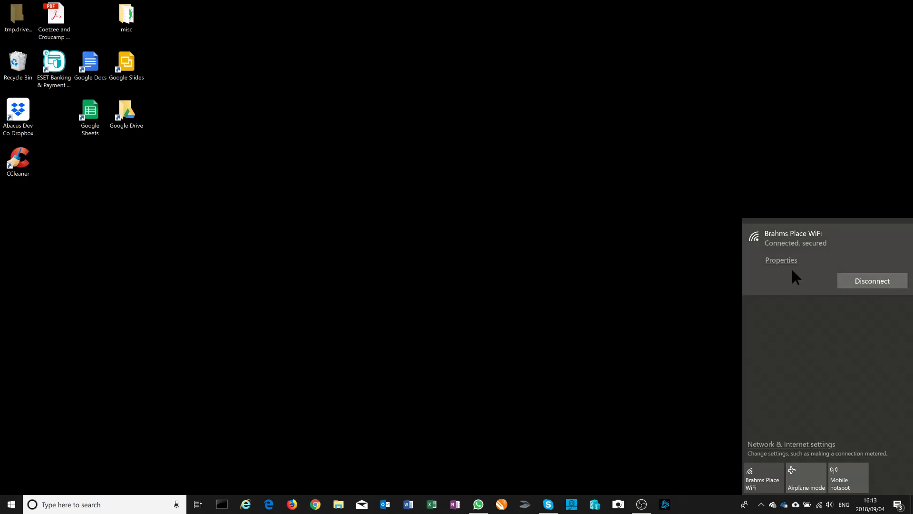
left_click(859, 286)
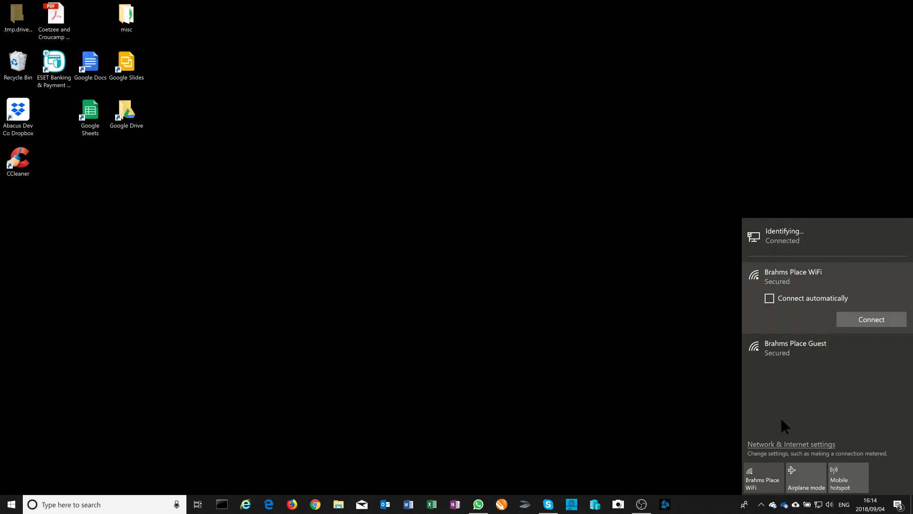
left_click(785, 505)
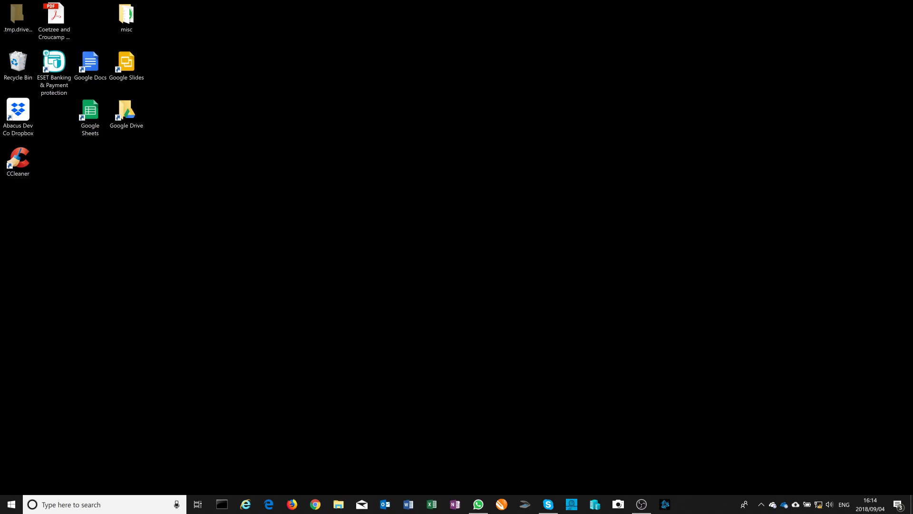
left_click(14, 508)
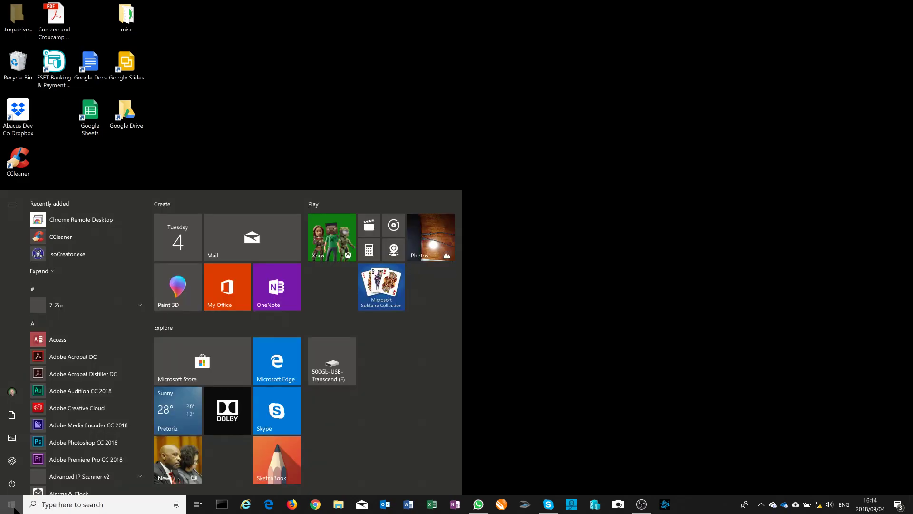
type("change wifi")
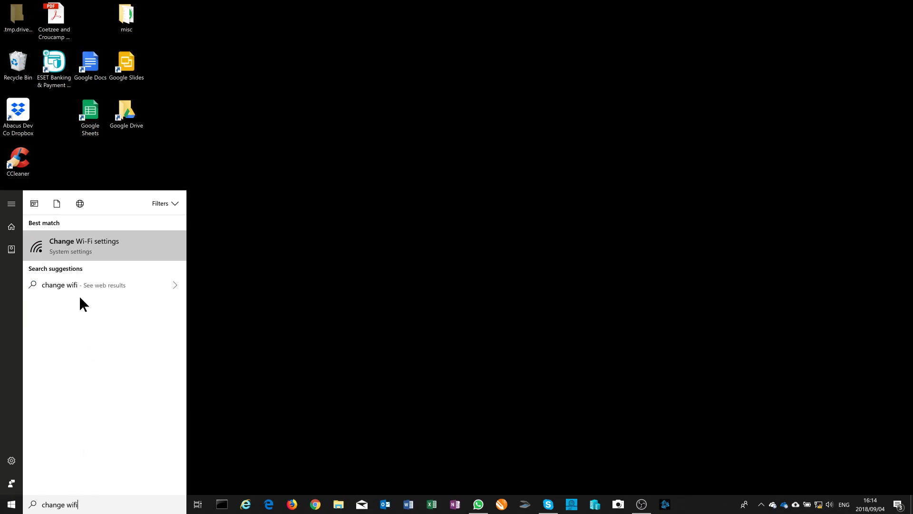
key("ctrl+a")
key("BackSpace")
key("Escape")
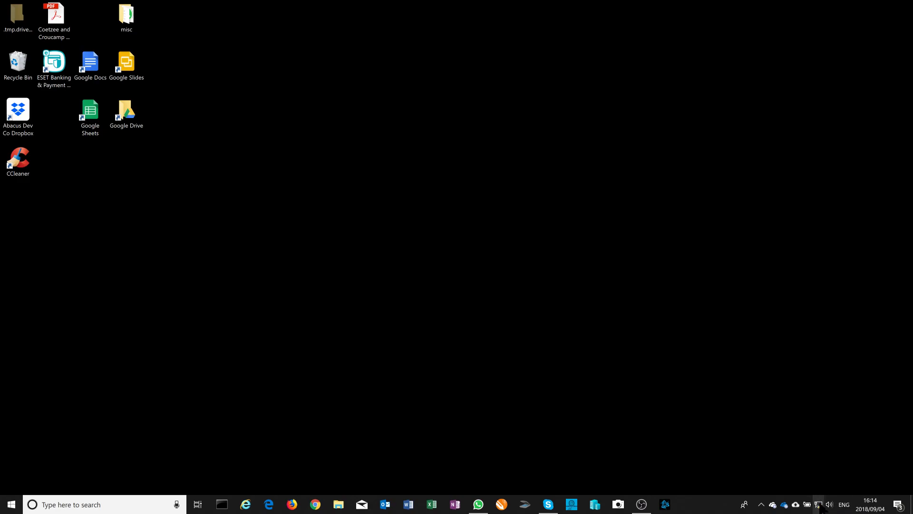
- Reconnect the computer to the Brahms Place WiFi network
left_click(818, 504)
left_click(794, 247)
left_click(850, 283)
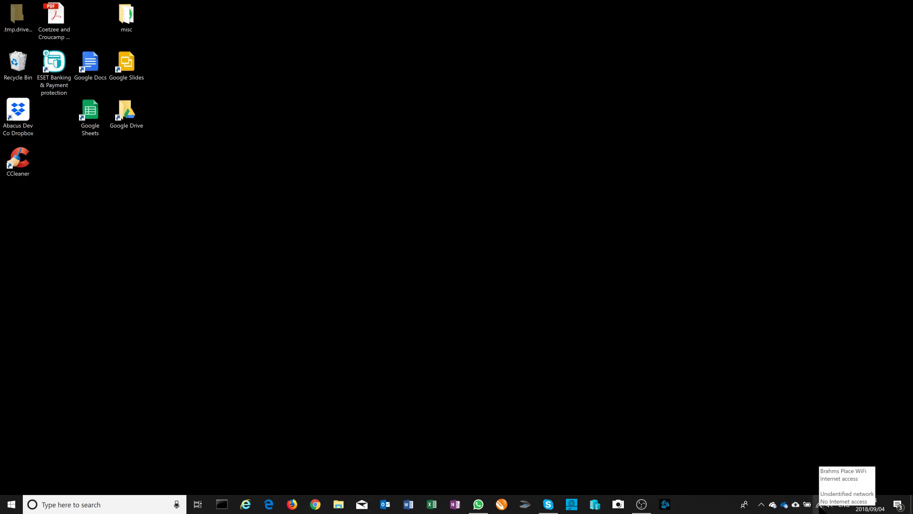
- Open the Wi-Fi page of the Network & Internet settings and look through its options
left_click(819, 505)
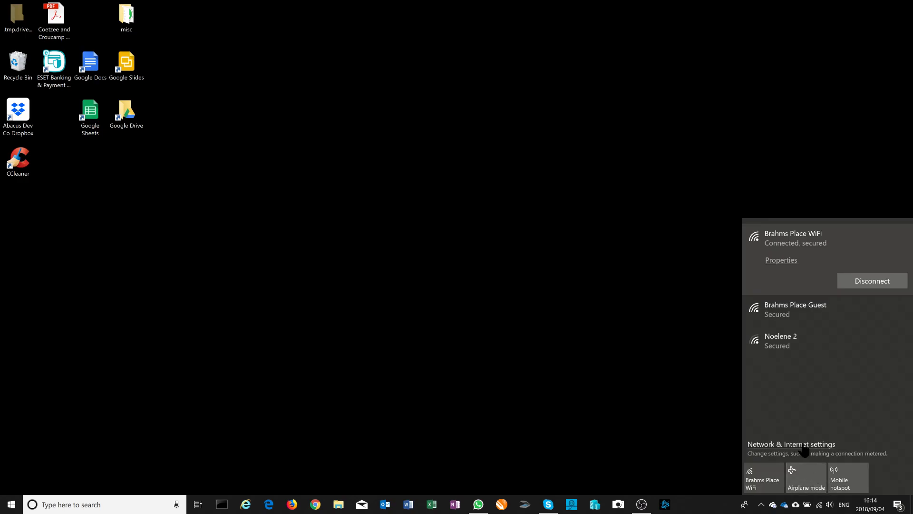
left_click(803, 446)
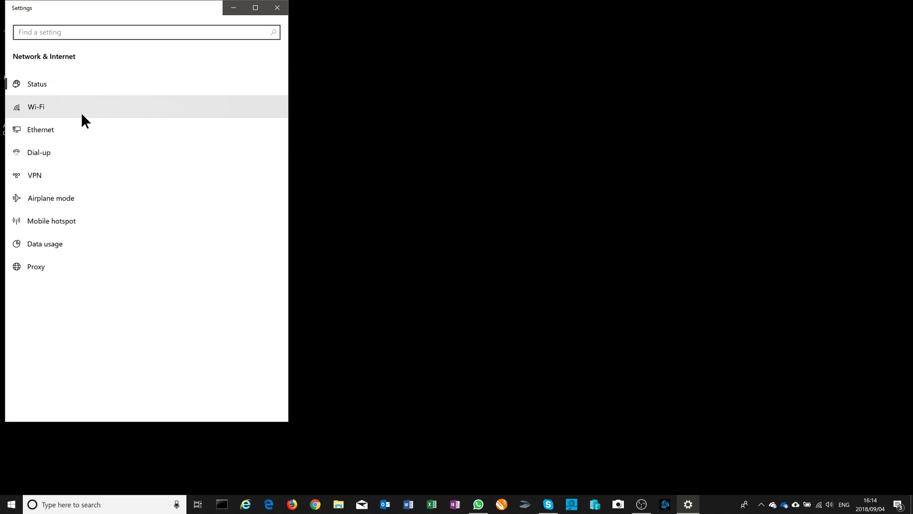
left_click(53, 107)
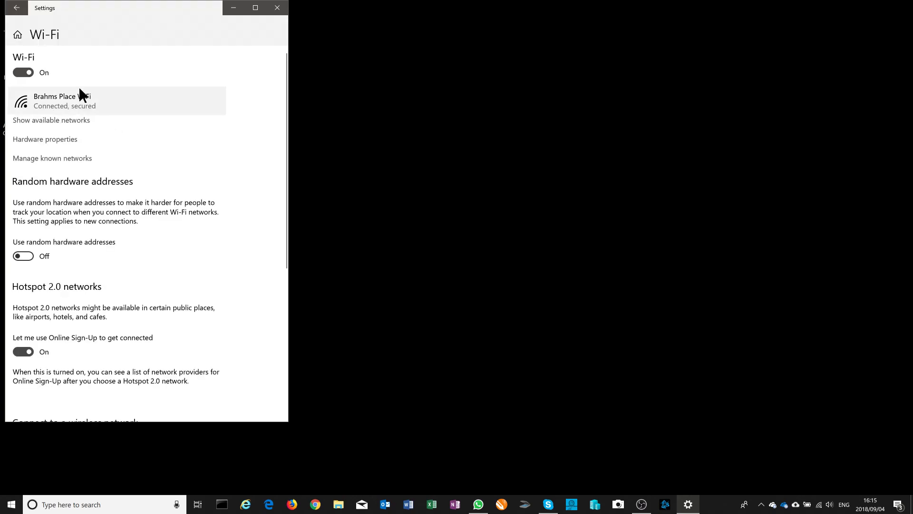
scroll(105, 252, "down", 3)
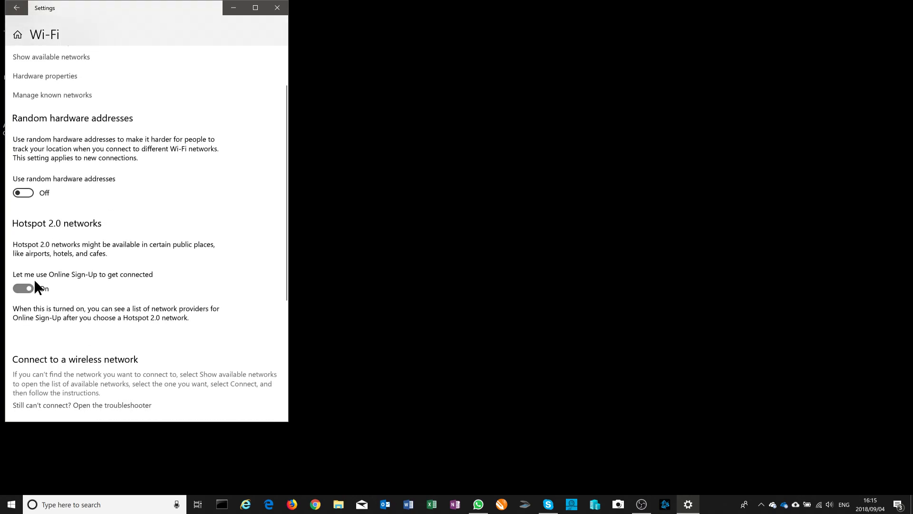
scroll(118, 268, "down", 5)
scroll(86, 318, "up", 8)
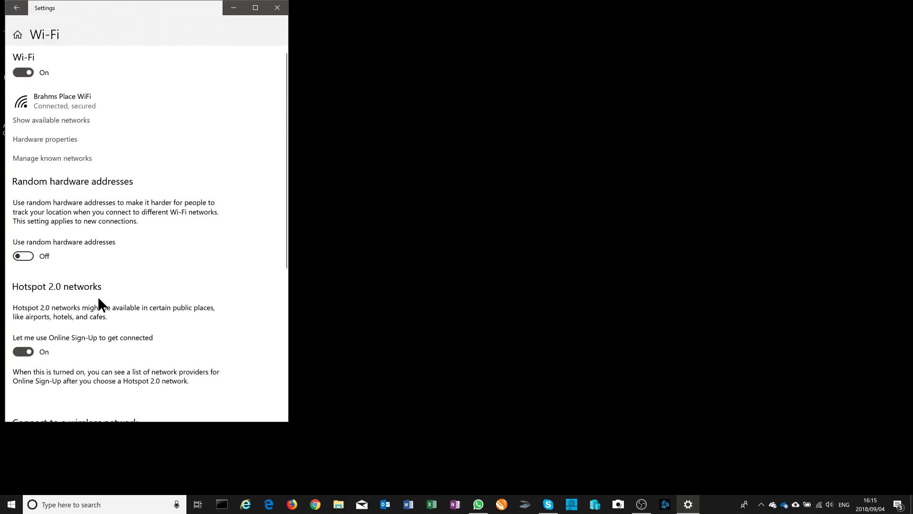
- Open the properties of Brahms Place WiFi from the known networks, review its metered connection setting, and close the settings
left_click(65, 159)
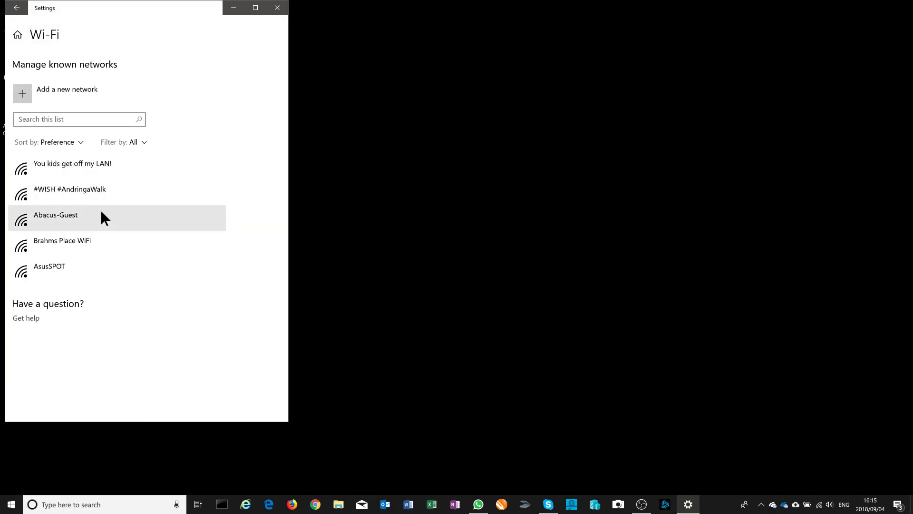
left_click(97, 240)
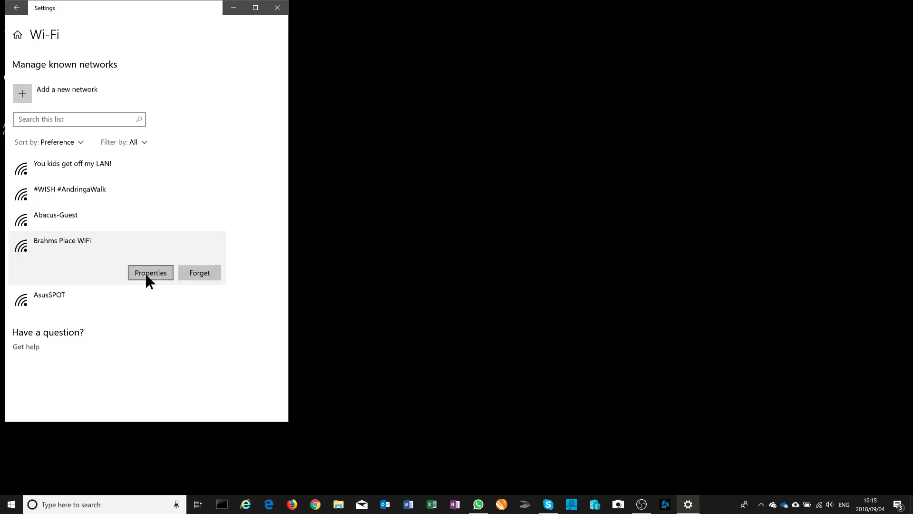
left_click(145, 272)
scroll(151, 229, "down", 3)
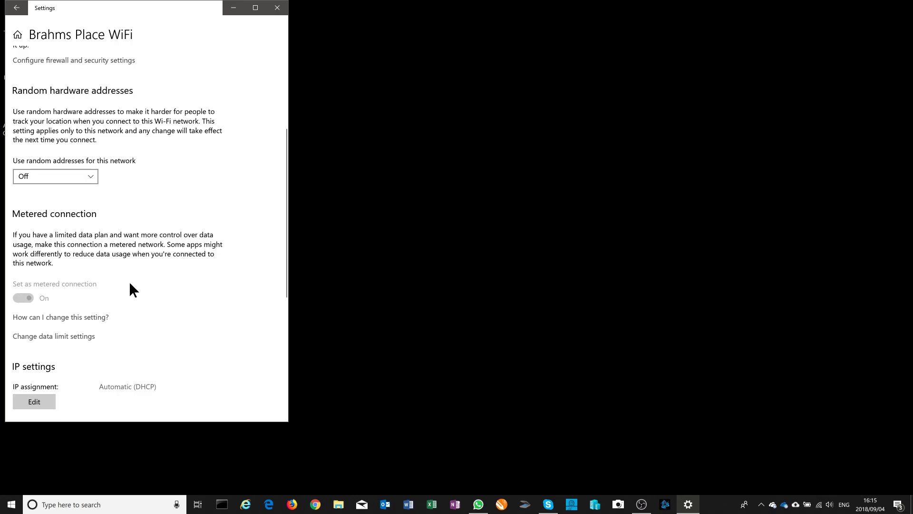
scroll(130, 282, "up", 3)
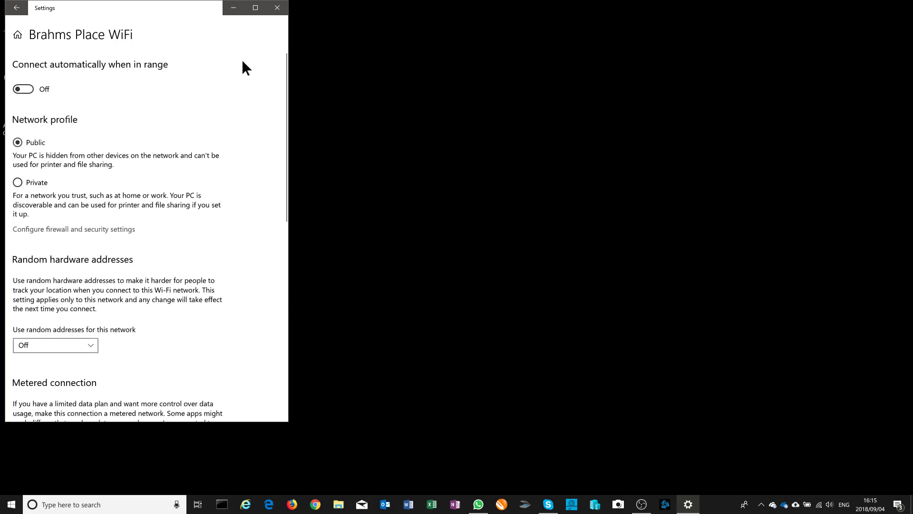
left_click(278, 8)
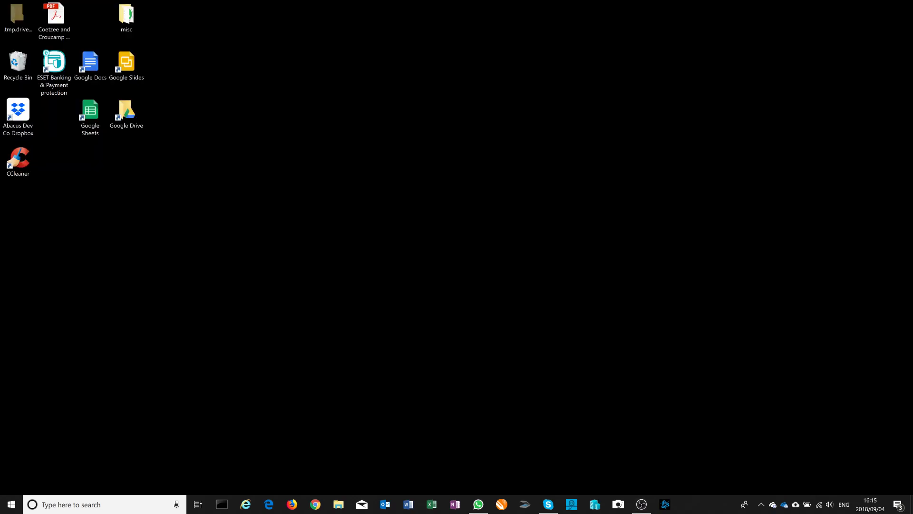